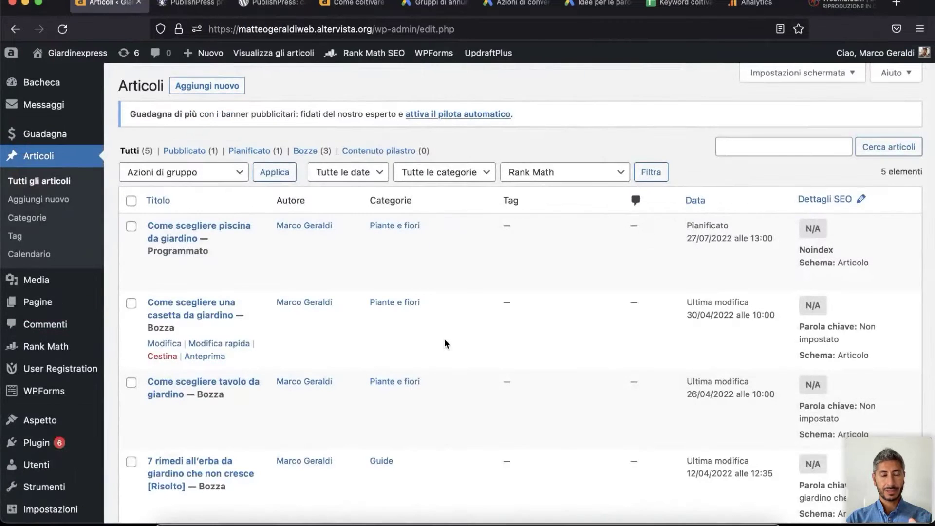
Open the article "Come scegliere piscina da giardino" and format its three numbered lines as Titolo 3, trying Titolo 2 first
click(181, 241)
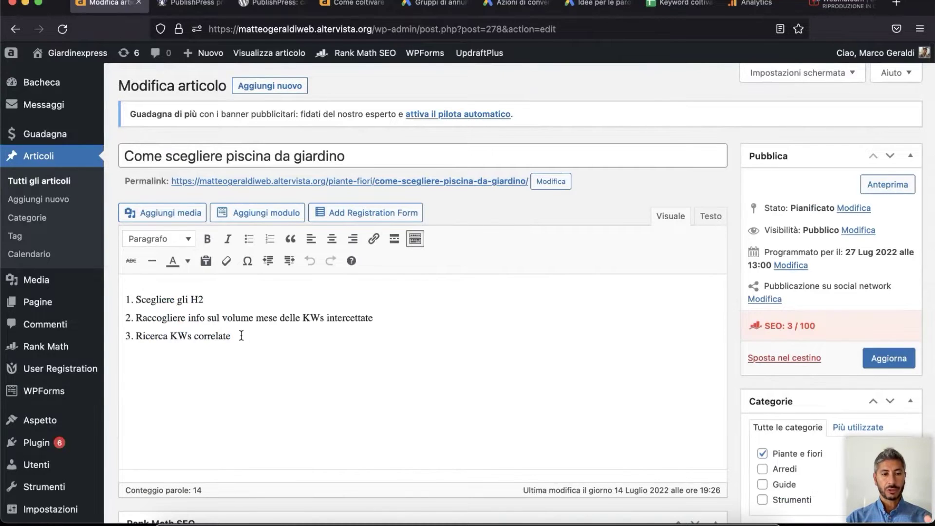
drag(233, 336, 133, 305)
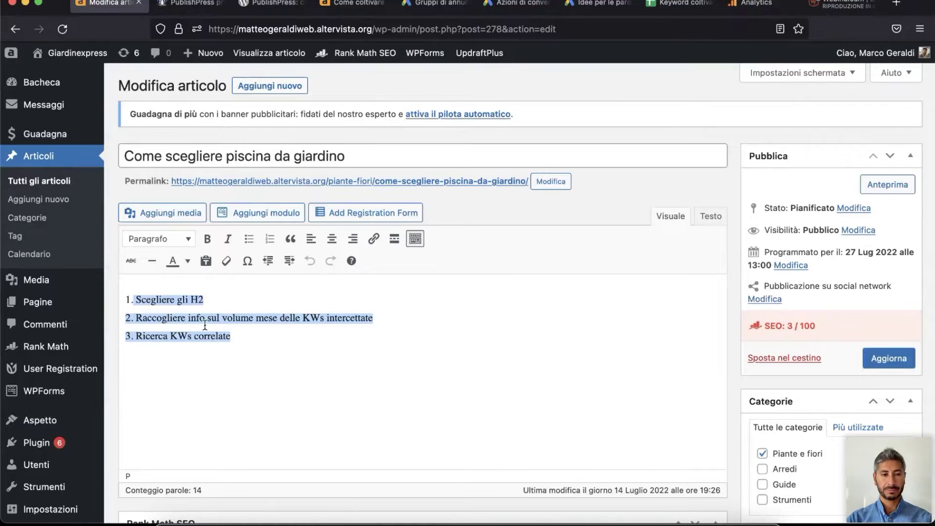
click(184, 241)
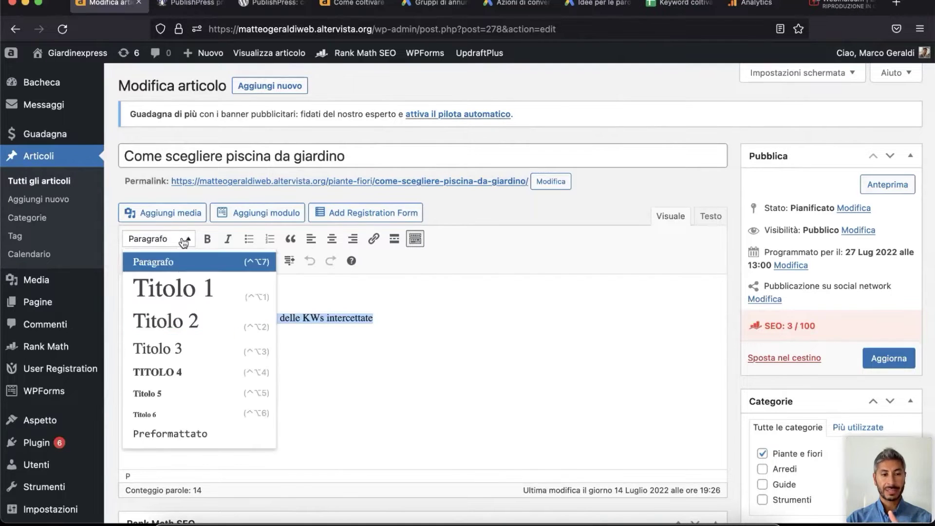
click(186, 322)
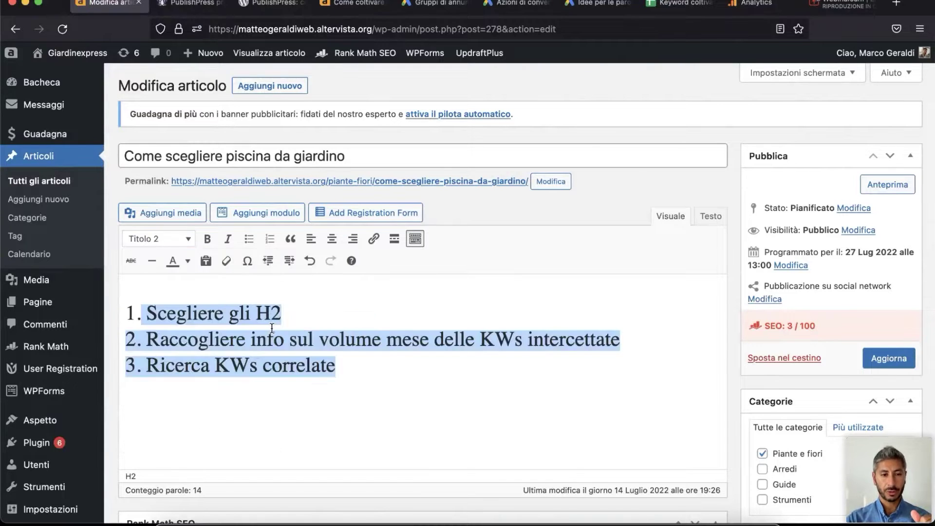
click(178, 243)
click(184, 350)
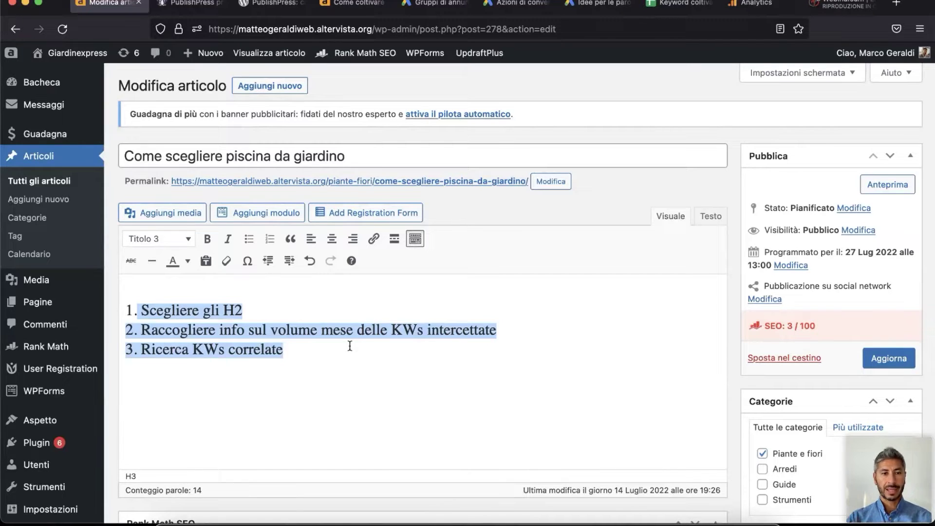
triple_click(345, 154)
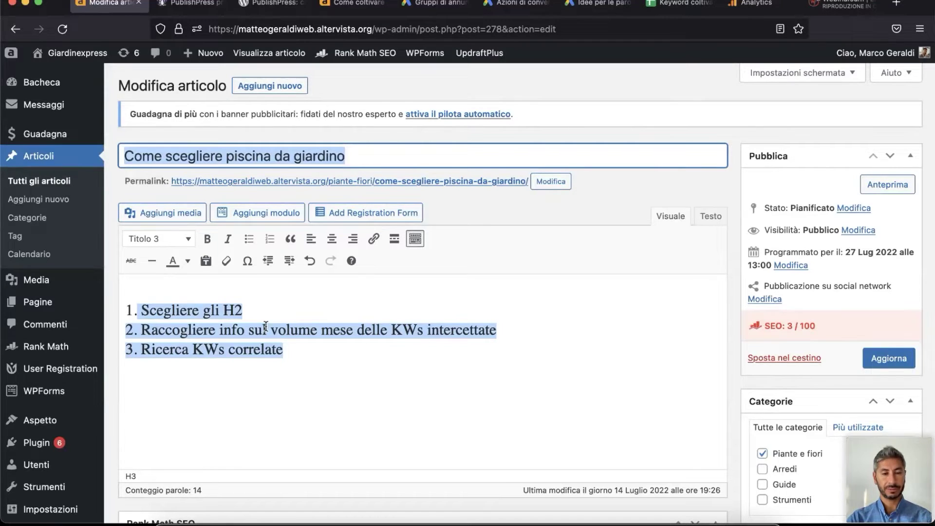
click(187, 240)
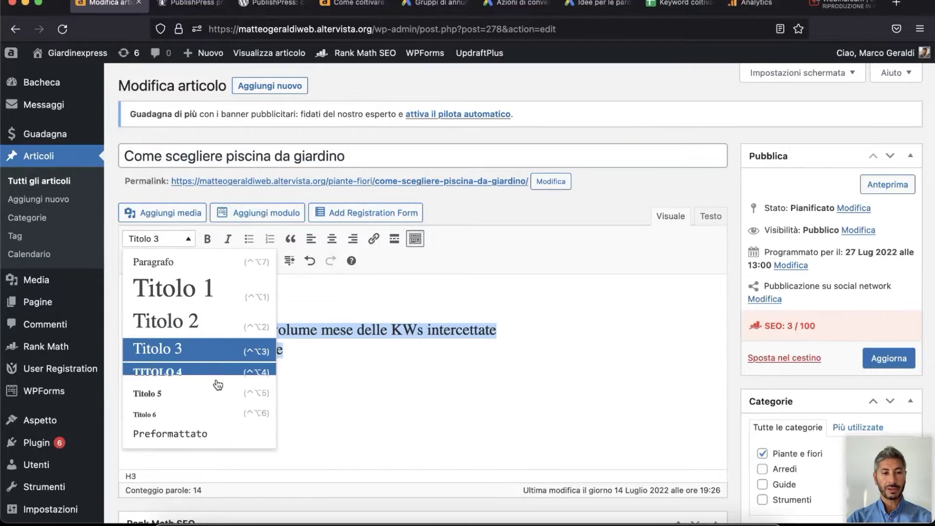
click(453, 370)
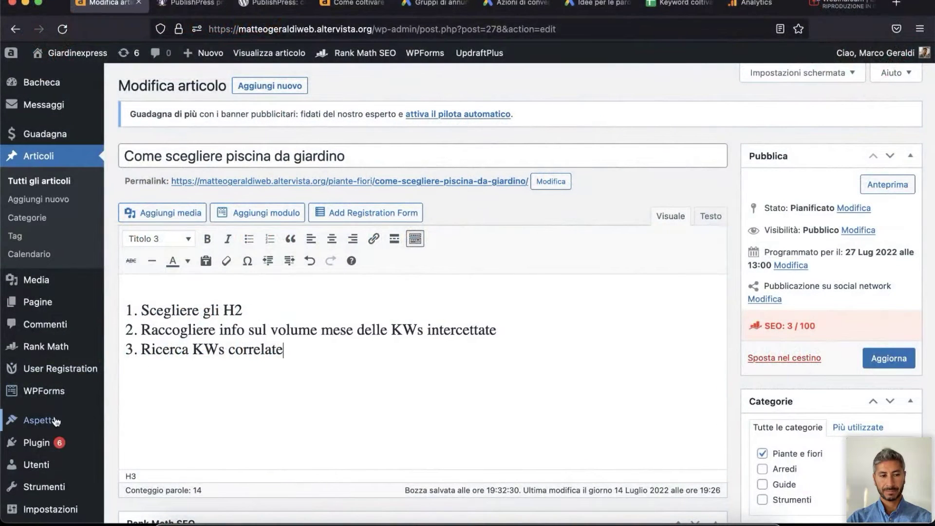
Search the new plugins available to add for "advanced editor tool"
mouse_move(35, 448)
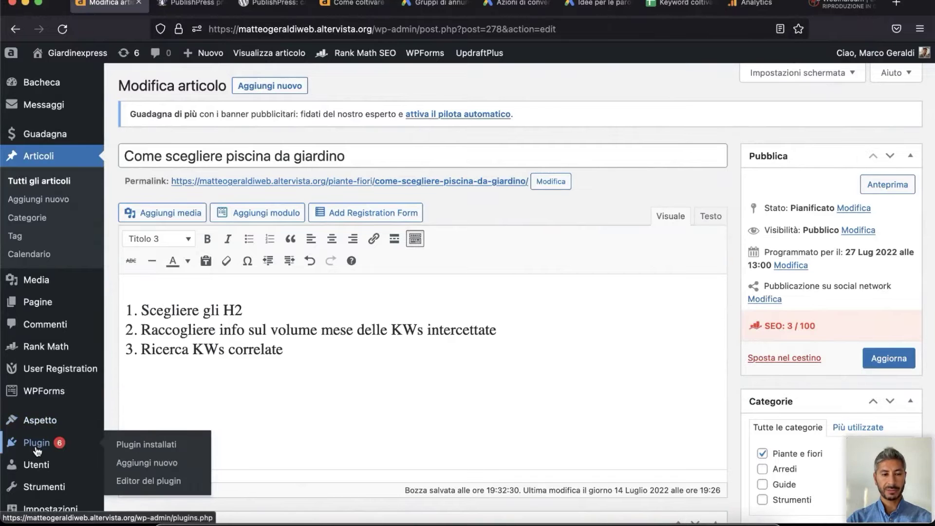
click(151, 467)
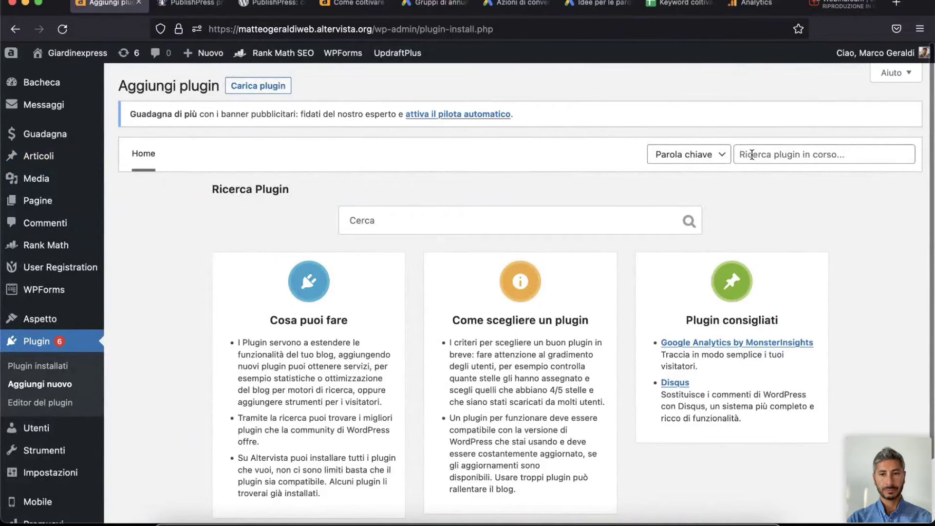
click(752, 154)
text(advanc)
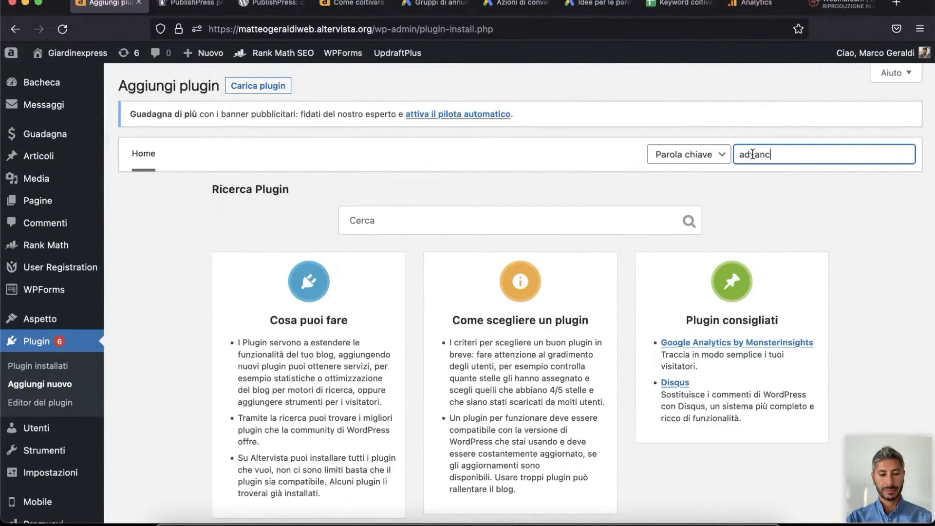
text(ed editor tools)
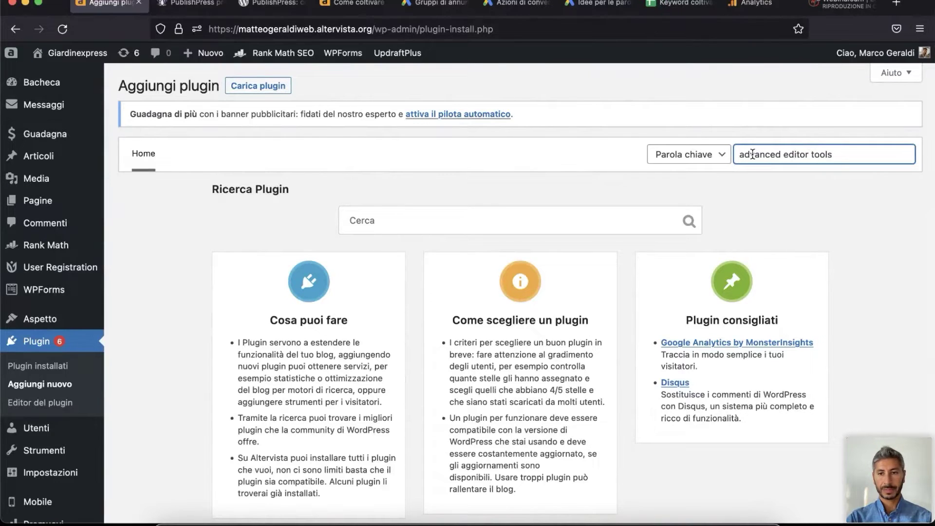
key(BackSpace)
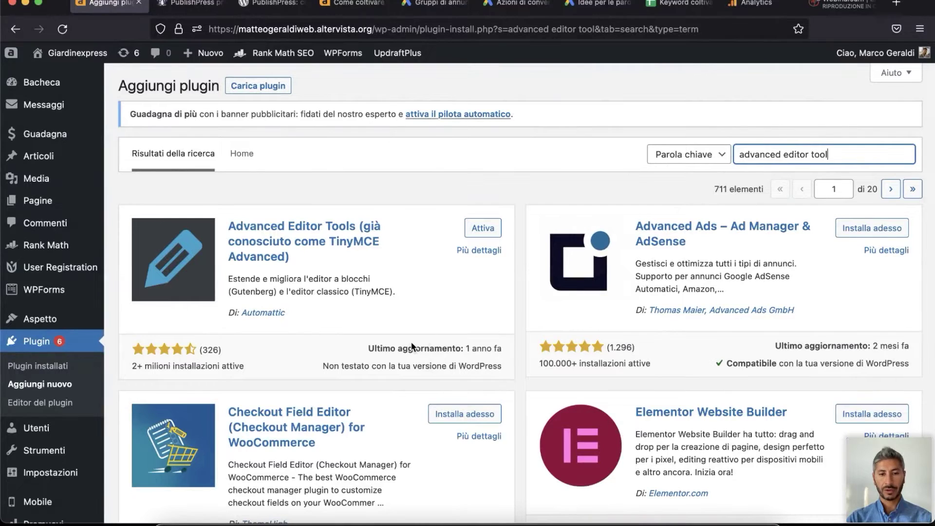
Check the last update and rating of the Advanced Editor Tools plugin and activate it
drag(375, 344, 479, 345)
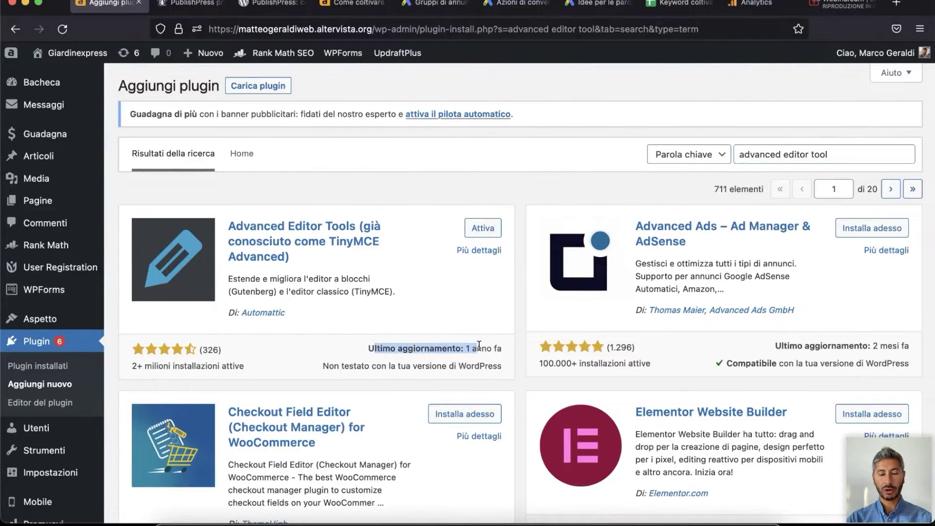
click(348, 359)
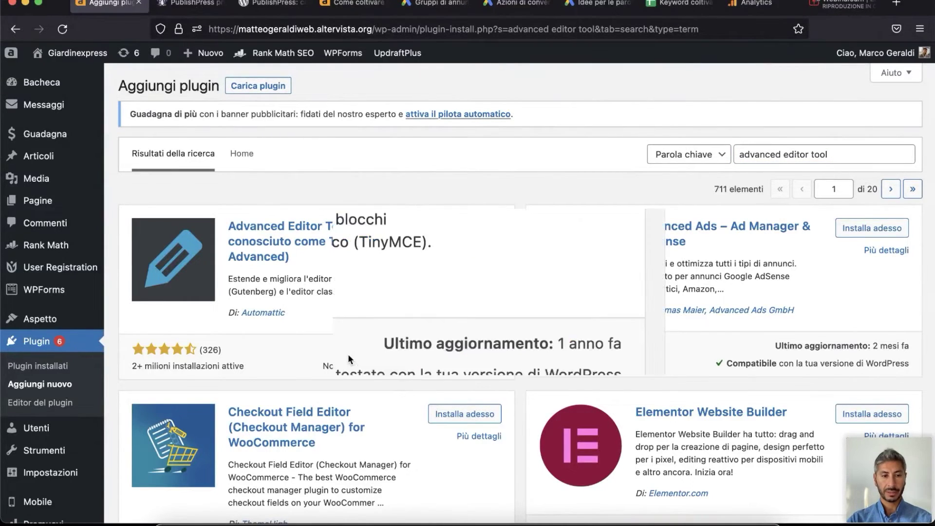
scroll(348, 359, up, 5)
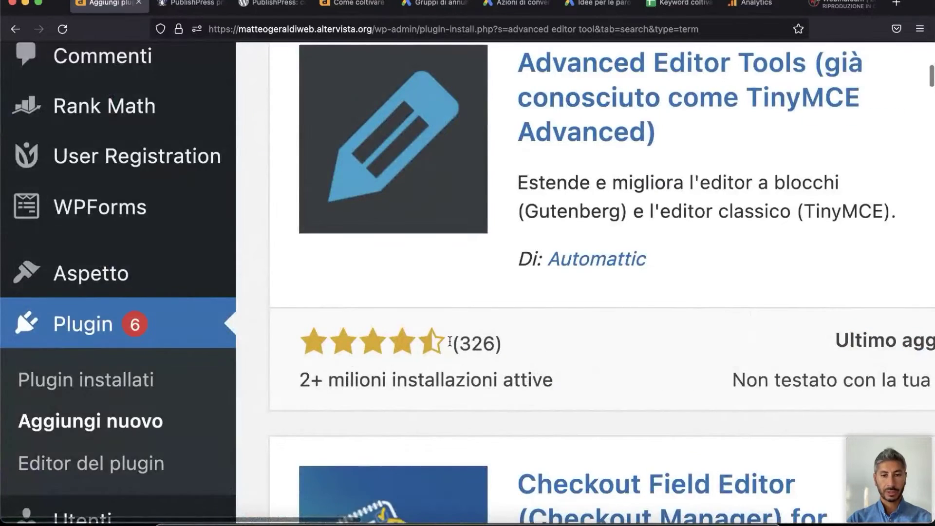
scroll(450, 341, right, 3)
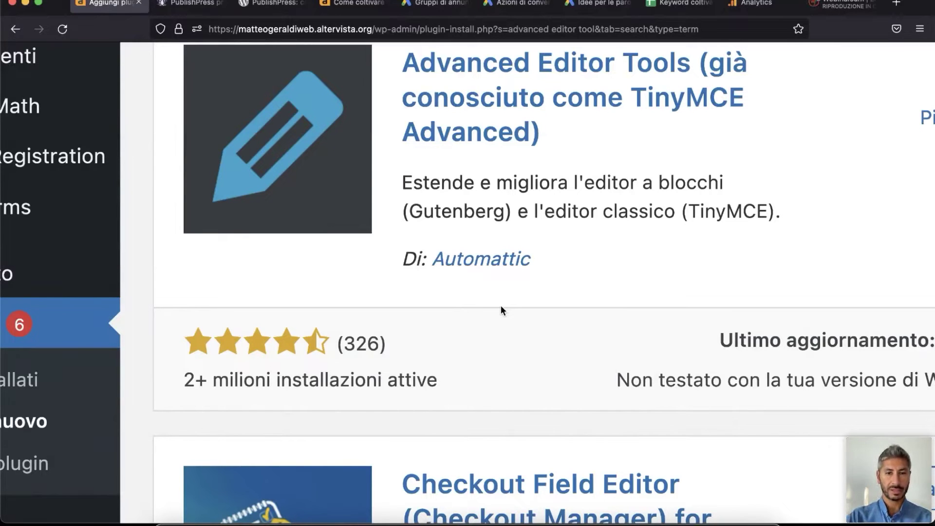
scroll(501, 310, down, 5)
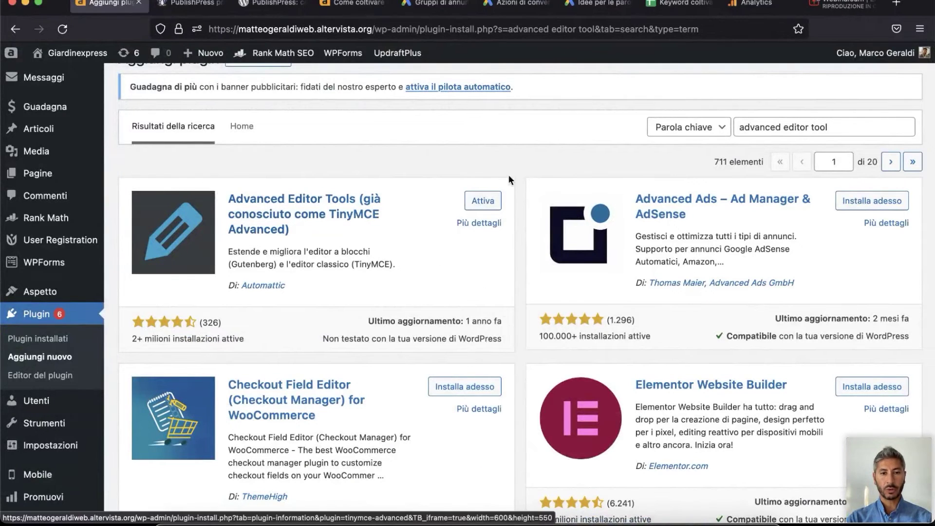
click(484, 208)
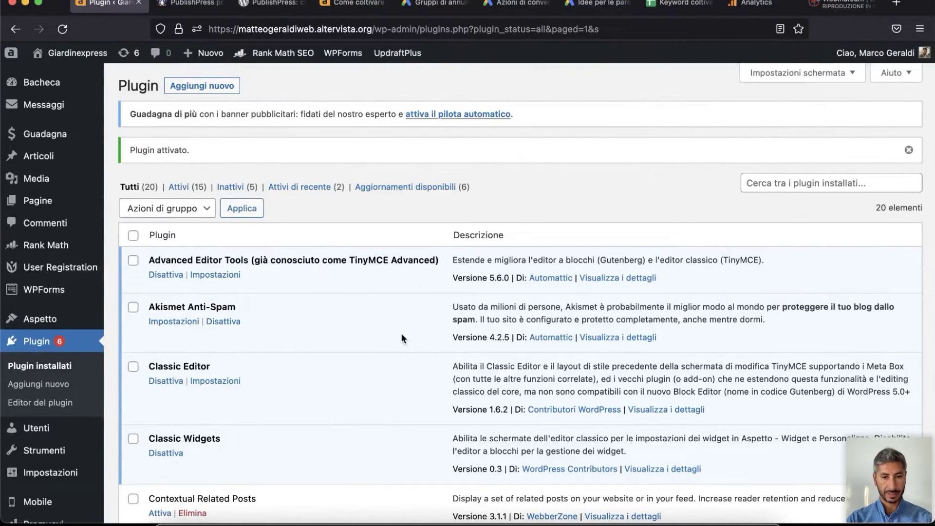
Open the Advanced Editor Tools settings, compare the block editor and classic editor toolbars, and display the Editor classico (TinyMCE) configuration
click(229, 276)
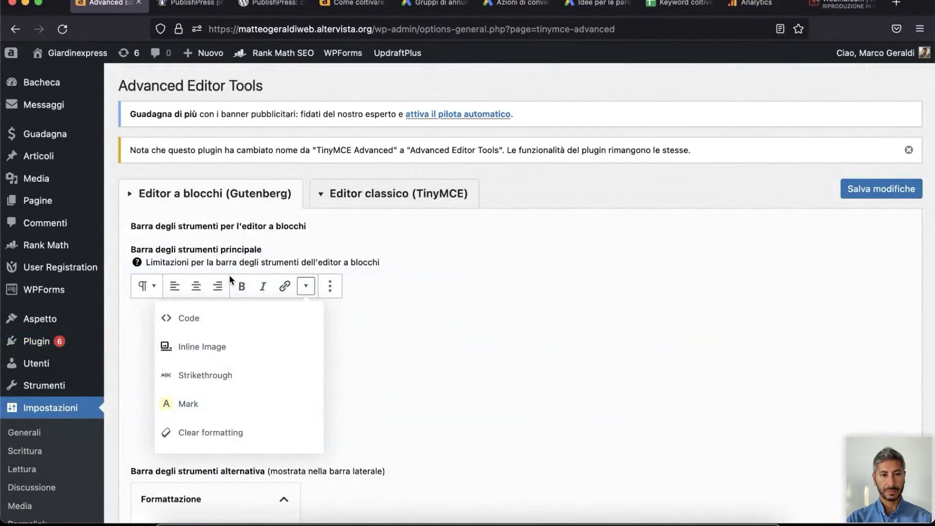
scroll(229, 275, down, 1)
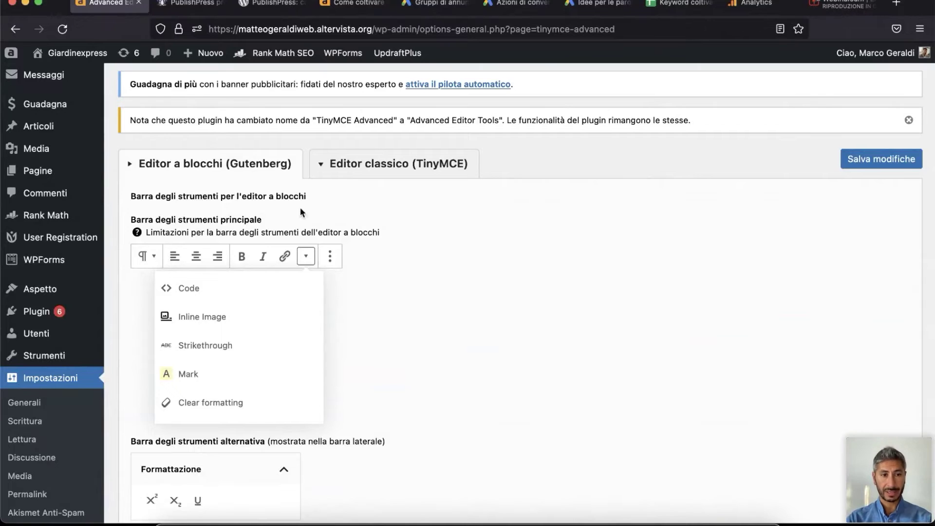
click(393, 164)
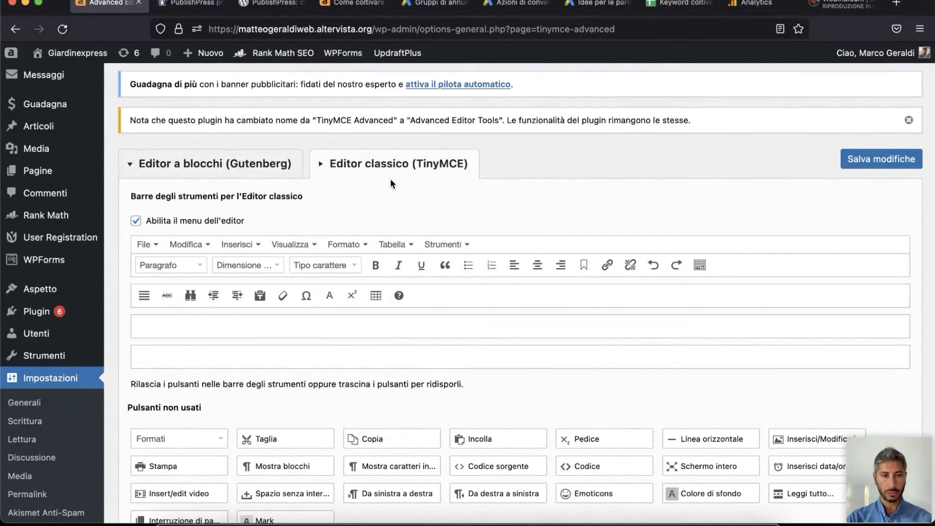
click(241, 160)
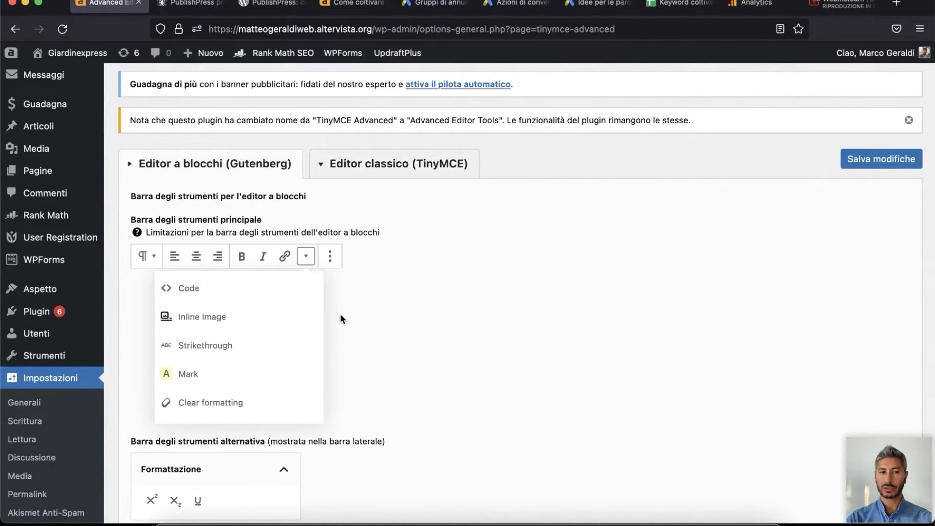
scroll(340, 314, down, 10)
scroll(398, 236, up, 12)
click(387, 191)
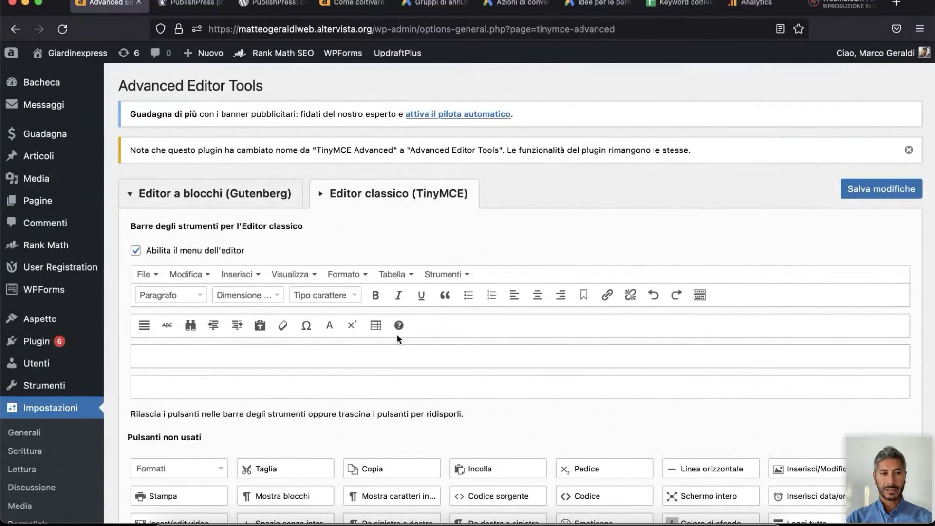
Add the unused Codice, Emoticons and Insert/edit video buttons to the end of the classic editor's second toolbar row
scroll(397, 335, down, 1)
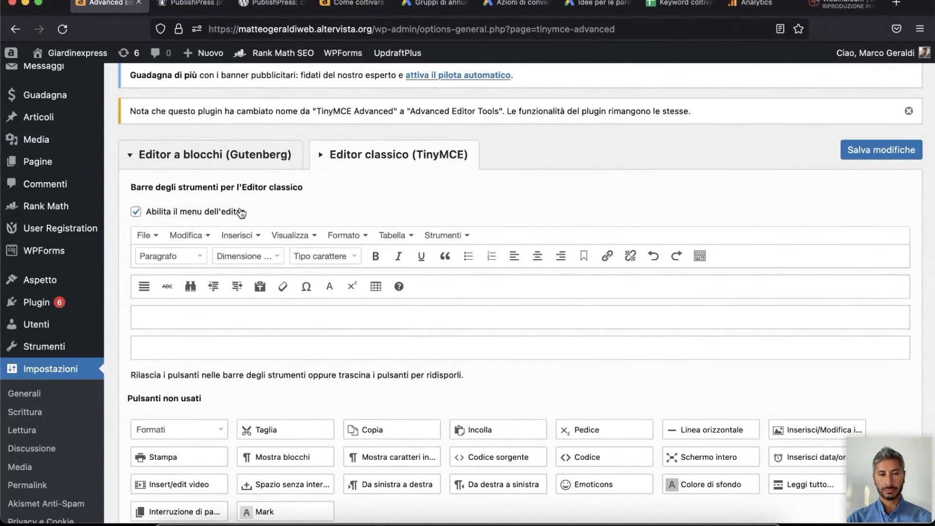
scroll(241, 213, down, 1)
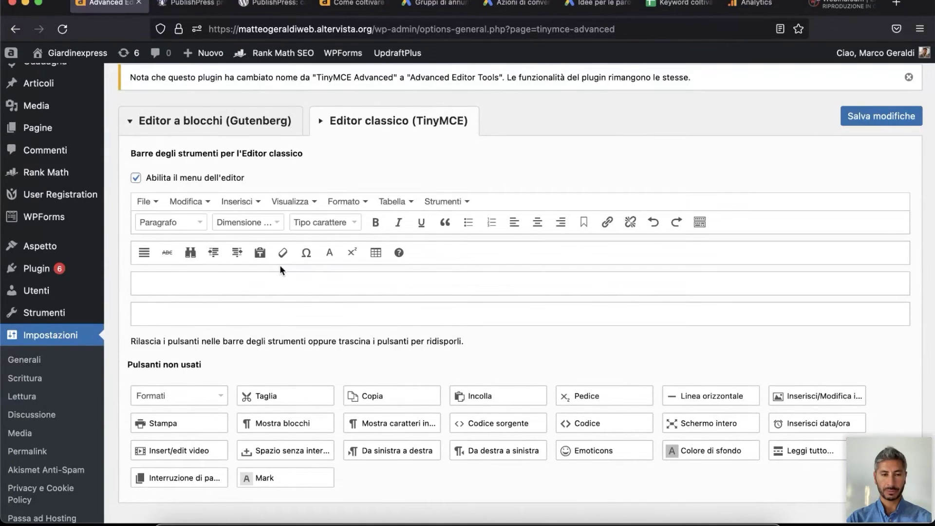
scroll(280, 264, down, 1)
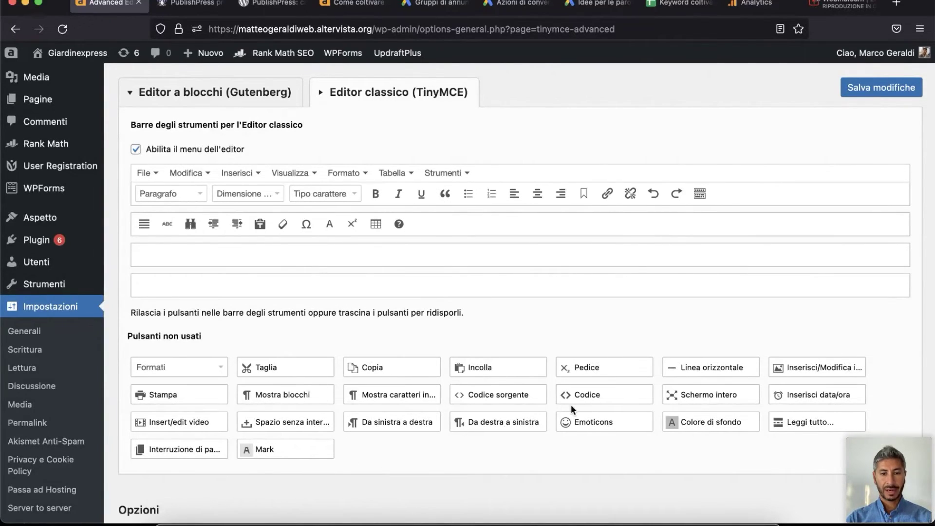
drag(579, 390, 436, 226)
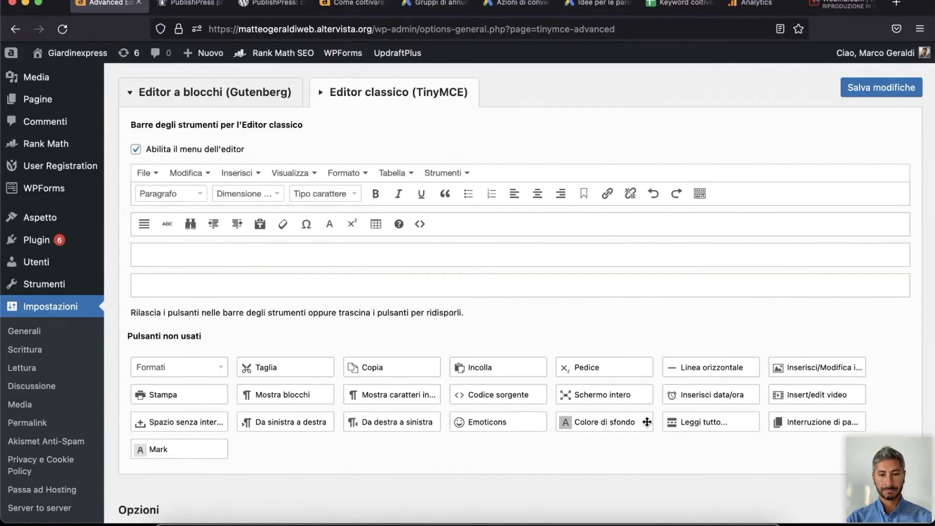
drag(495, 428, 516, 235)
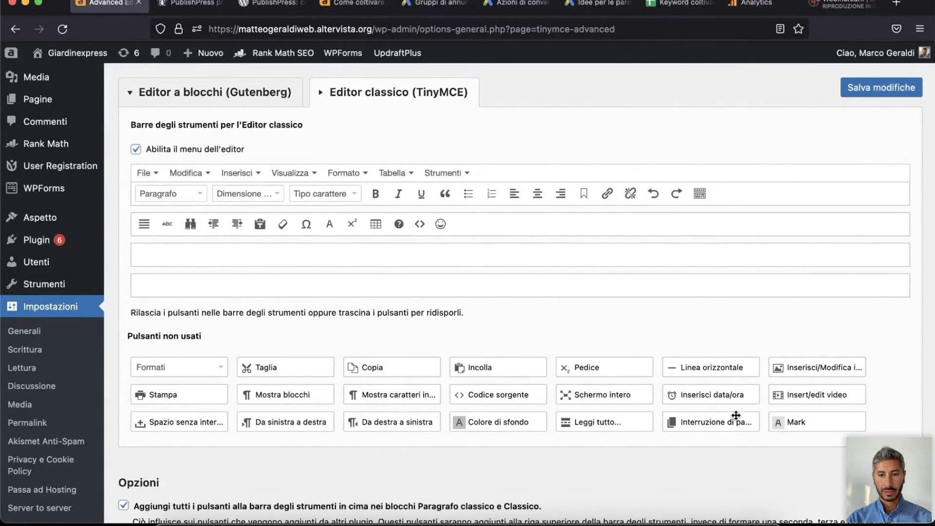
drag(823, 396, 534, 225)
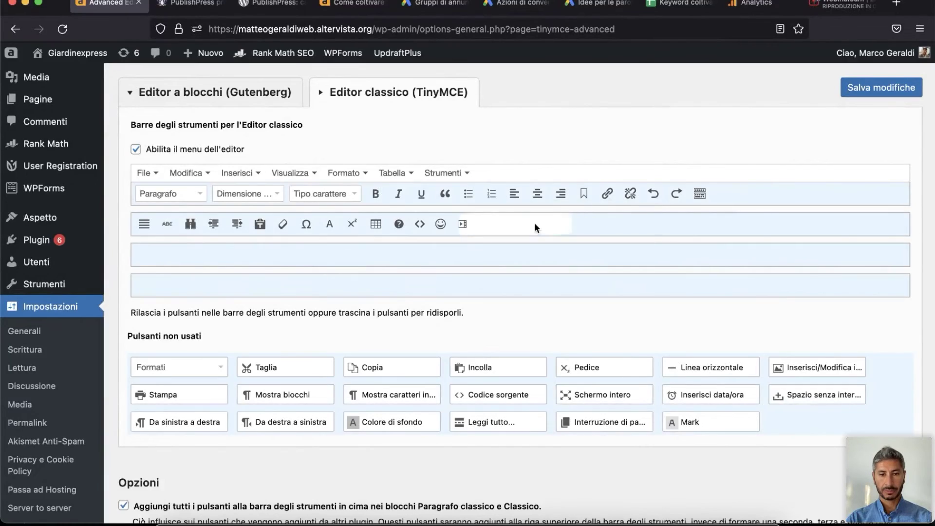
Examine the plugin's Opzioni and Opzioni Avanzate, especially the Dimensione carattere font sizes, and review the classic editor toolbars
scroll(497, 281, down, 6)
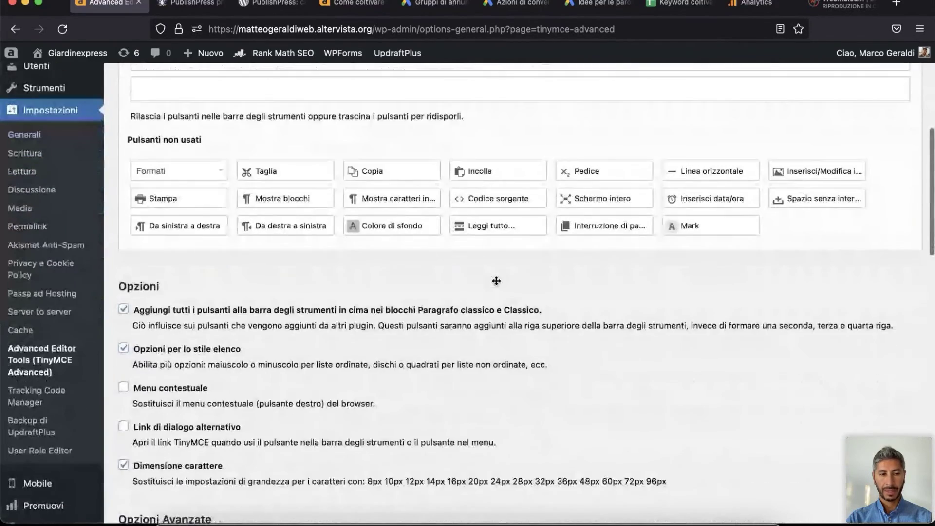
scroll(497, 286, down, 3)
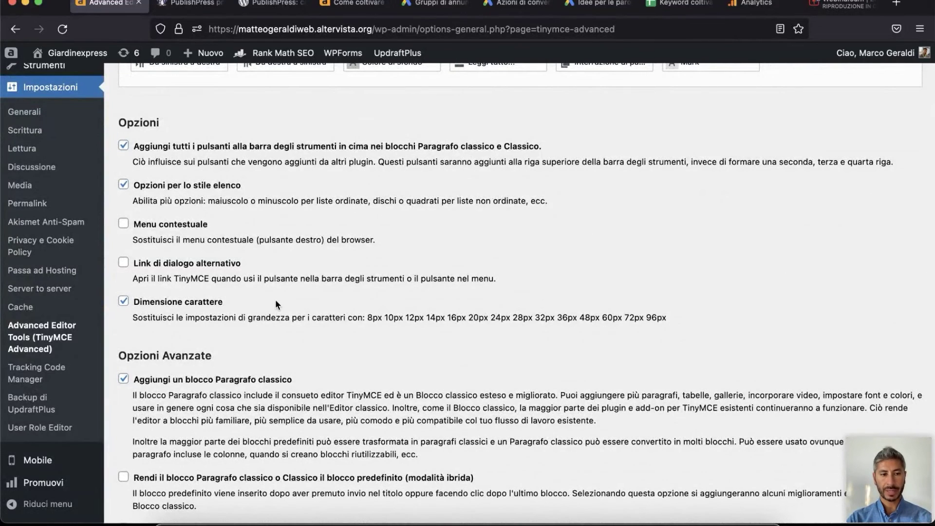
double_click(125, 304)
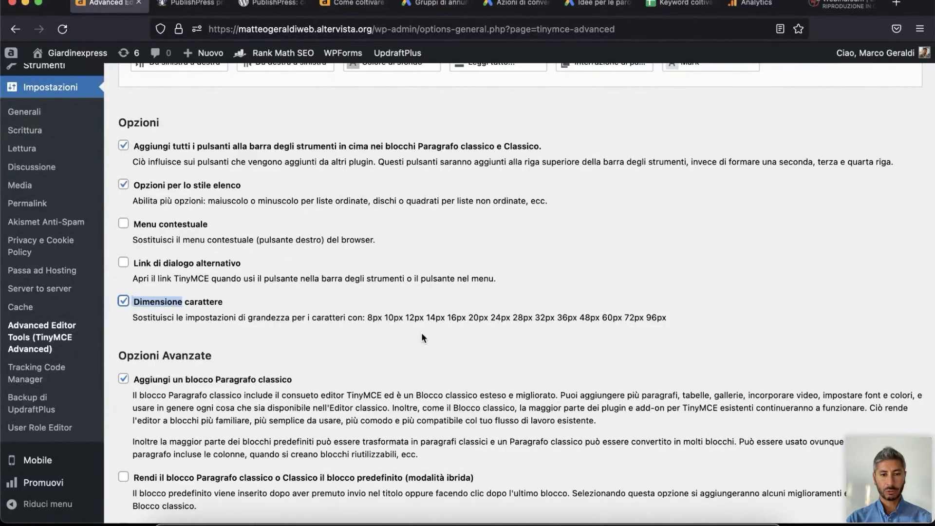
click(393, 322)
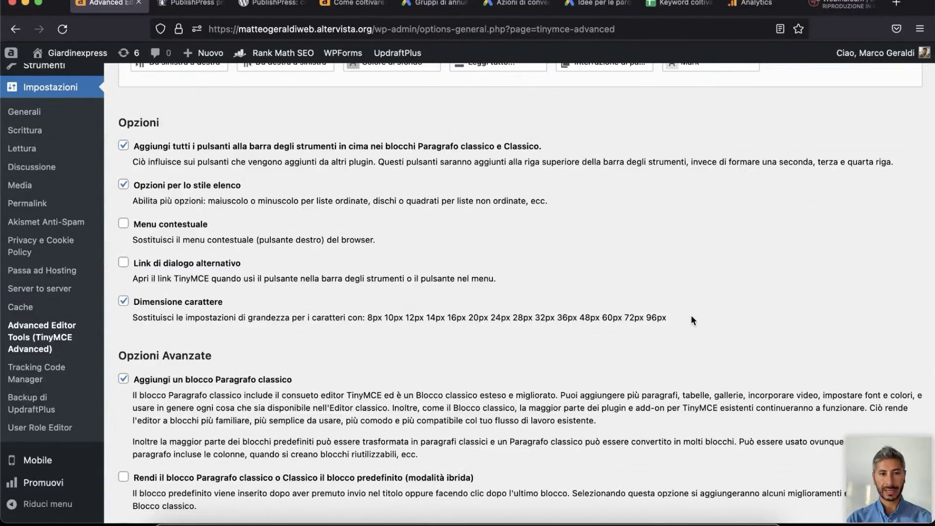
scroll(691, 317, up, 1)
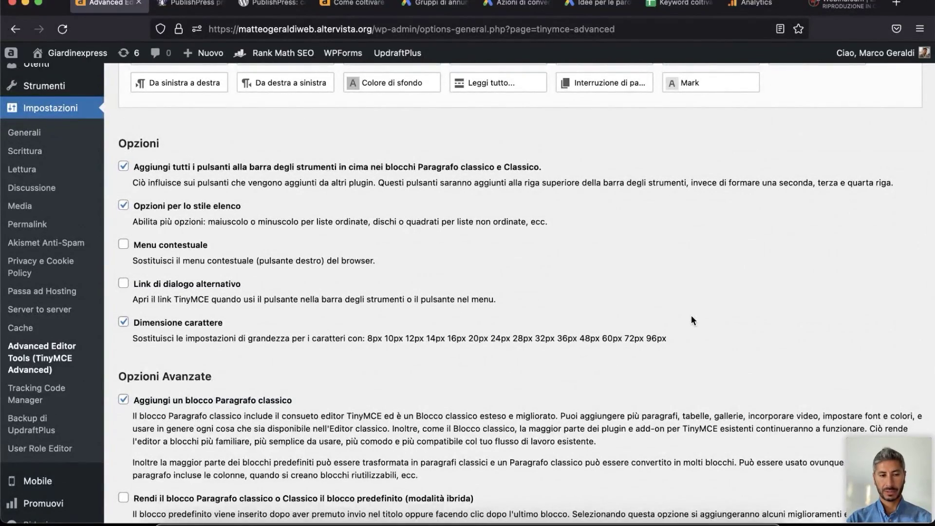
scroll(691, 319, down, 4)
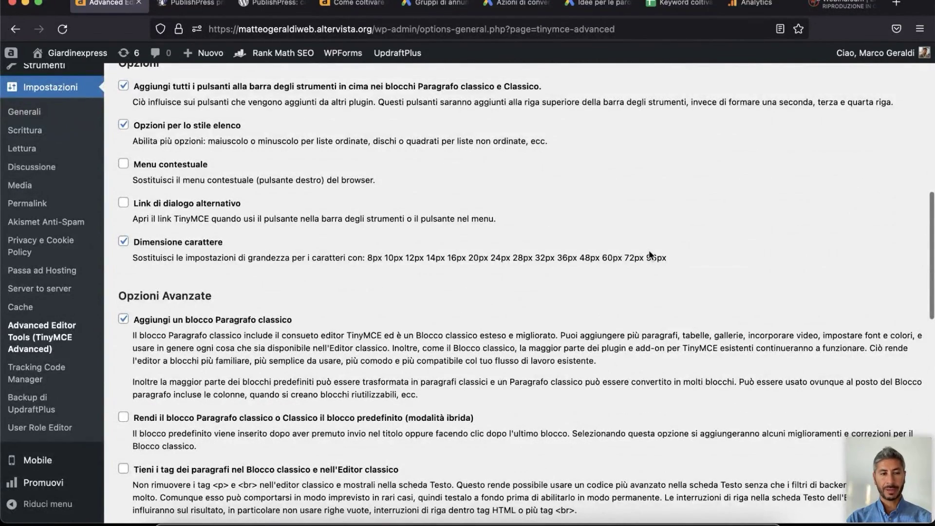
scroll(650, 254, up, 15)
scroll(650, 254, up, 5)
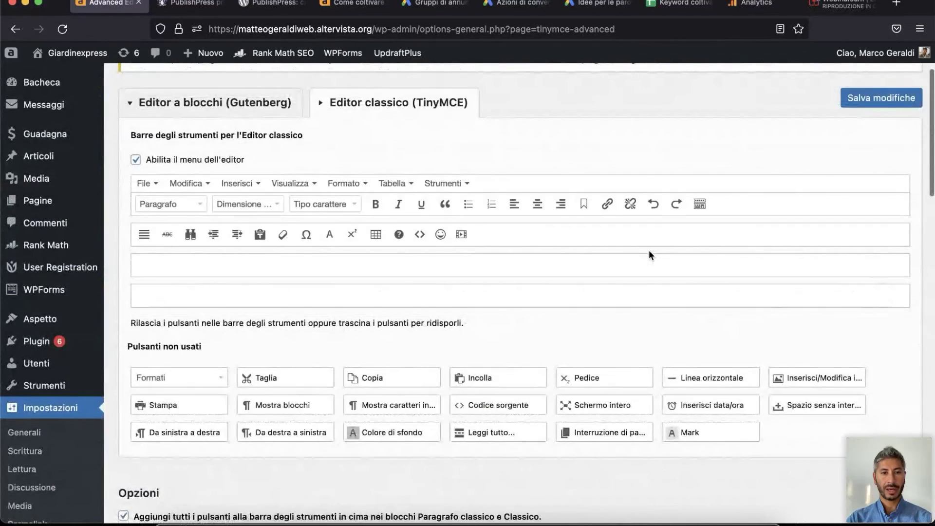
scroll(650, 255, down, 4)
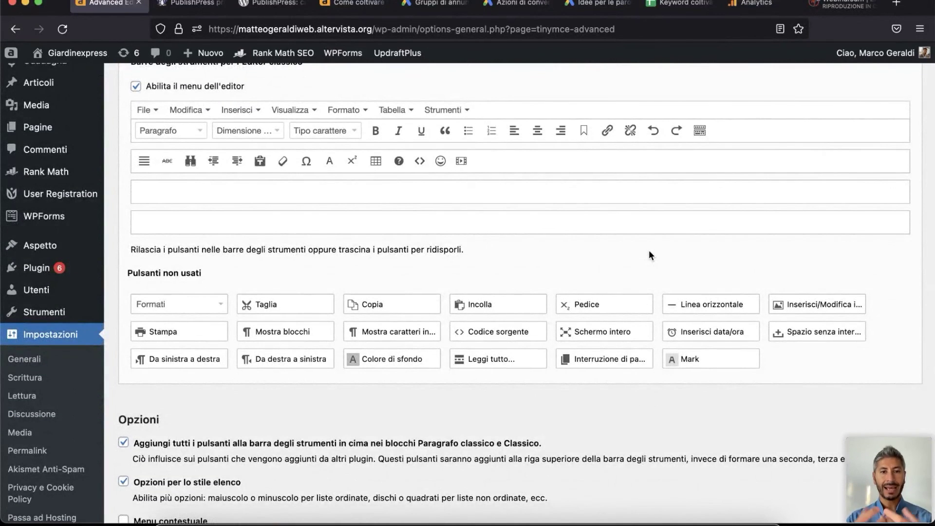